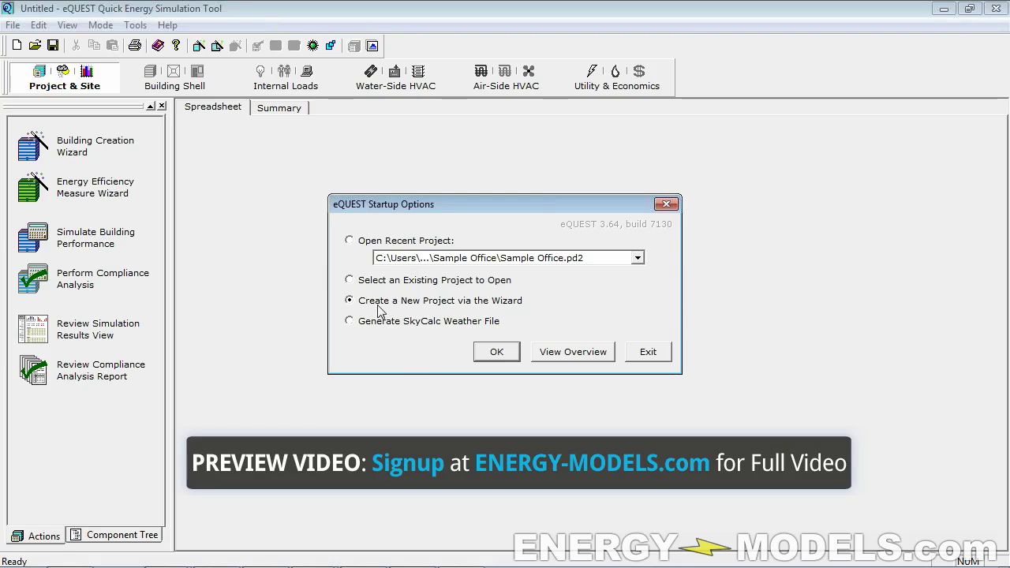
Create a new project via the wizard and launch the Design Development Wizard.
left_click(376, 283)
left_click(375, 303)
left_click(508, 353)
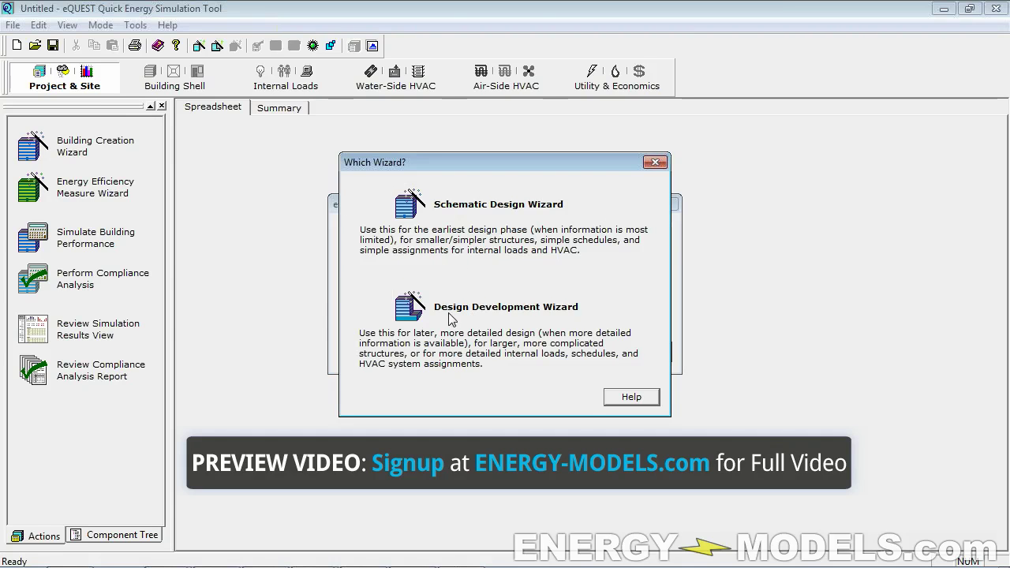
left_click(482, 308)
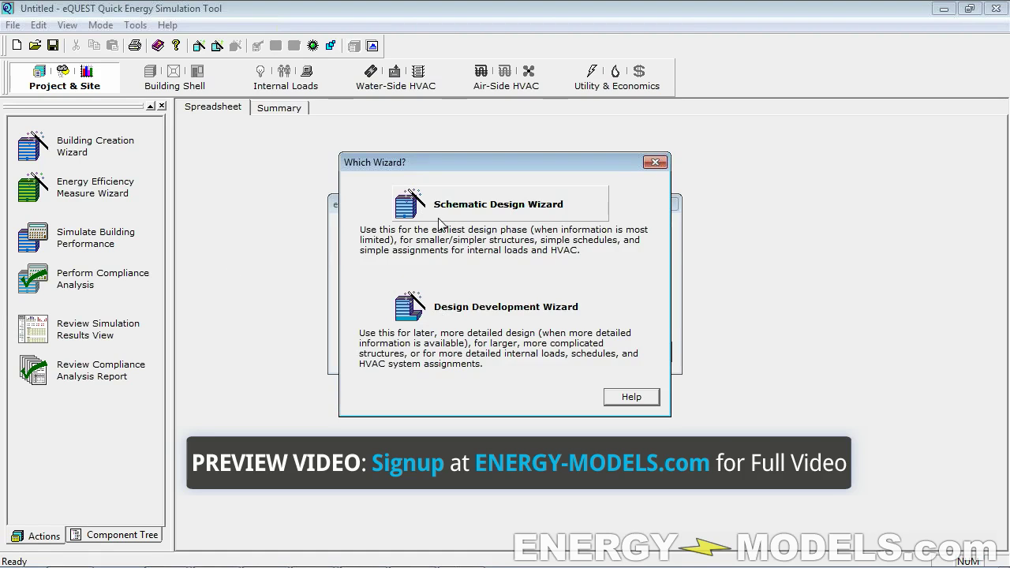
left_click(447, 315)
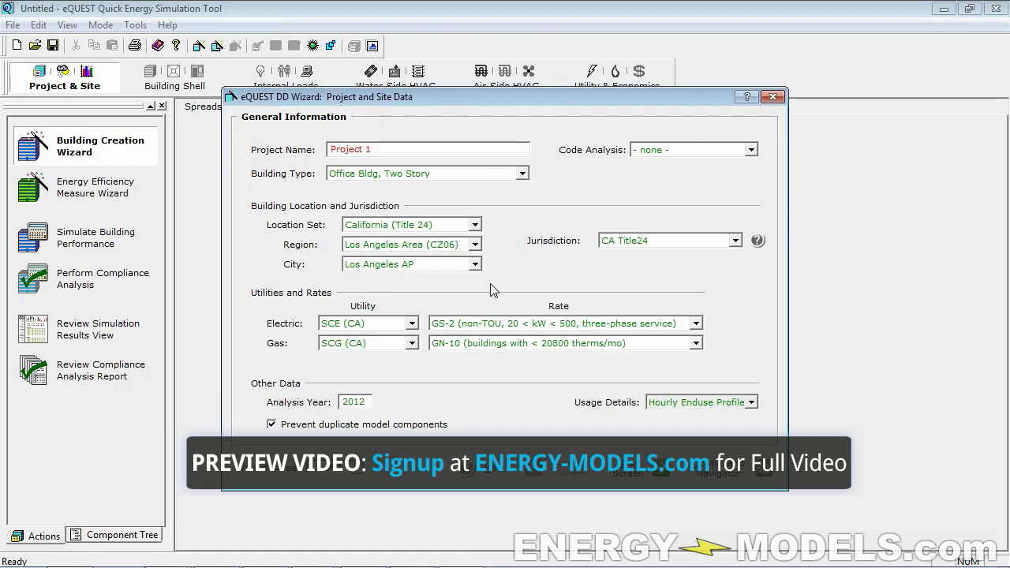
Try LEED-NC (Appendix G) for Code Analysis, then revert it to '- none -'.
left_click(658, 151)
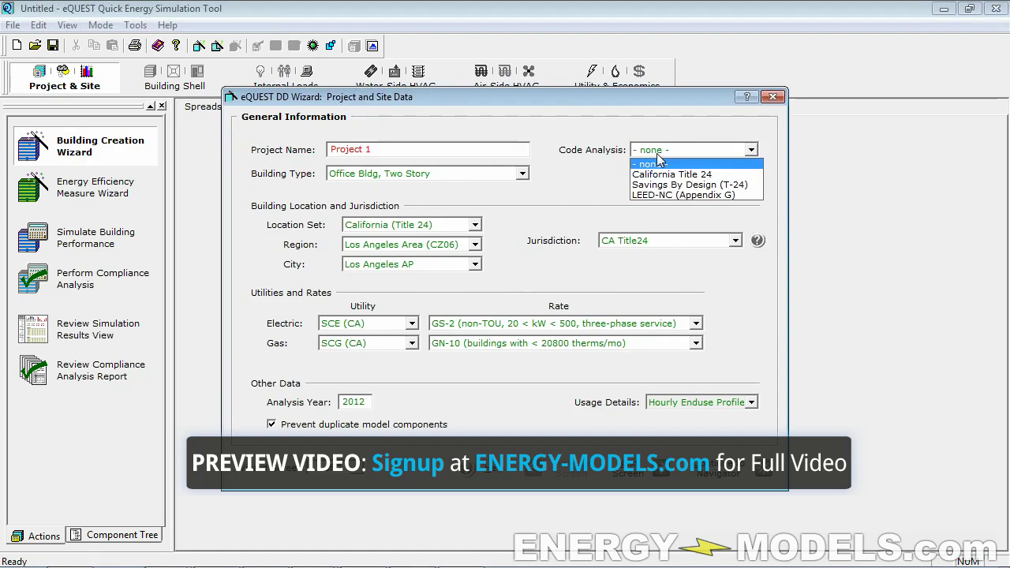
left_click(683, 195)
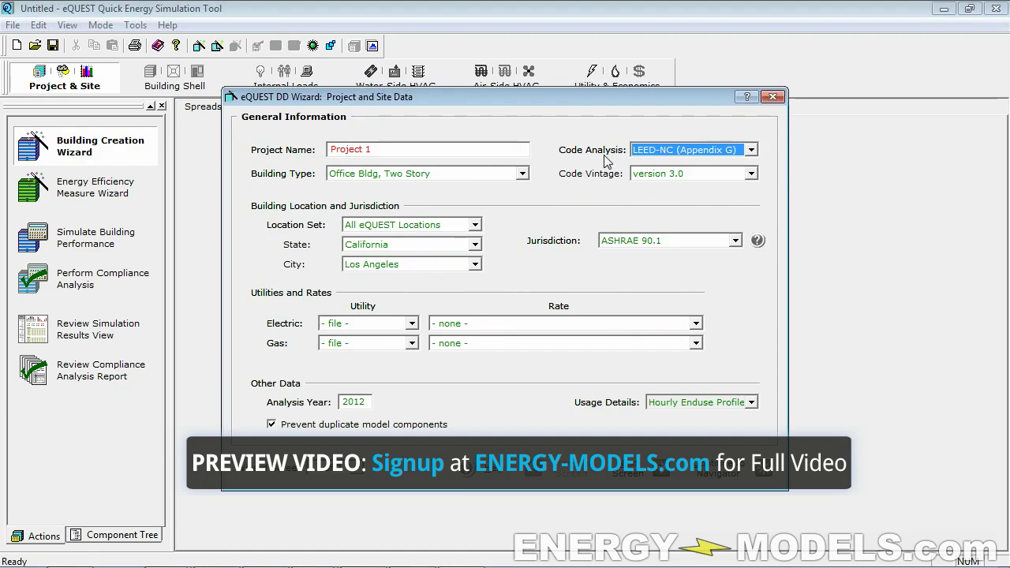
left_click(667, 152)
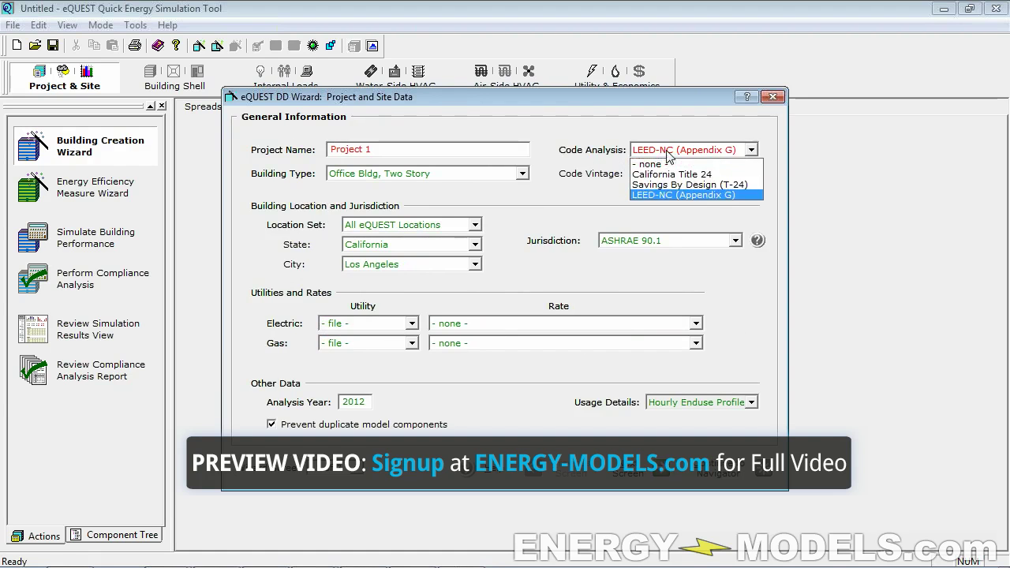
left_click(651, 164)
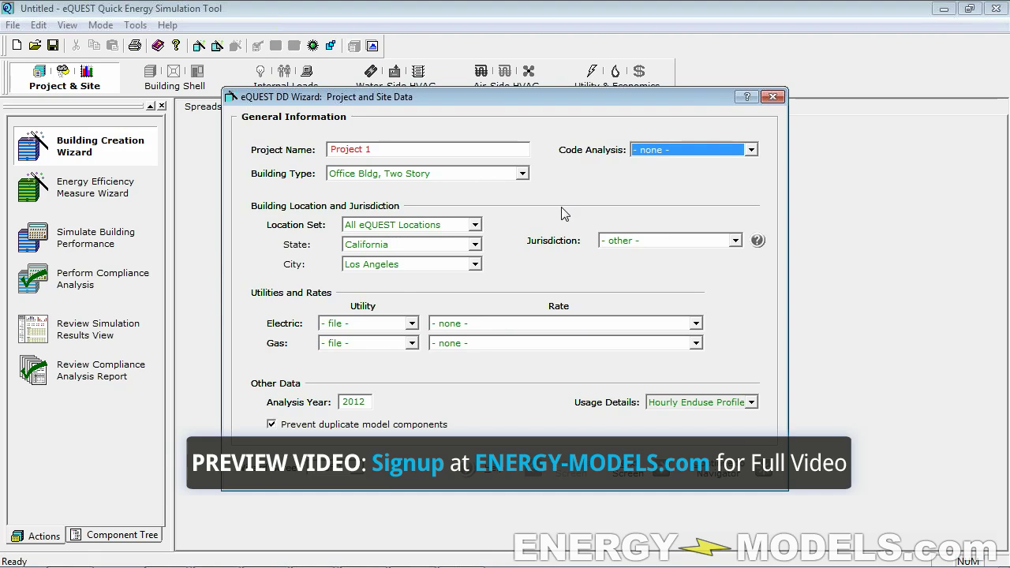
left_click(712, 154)
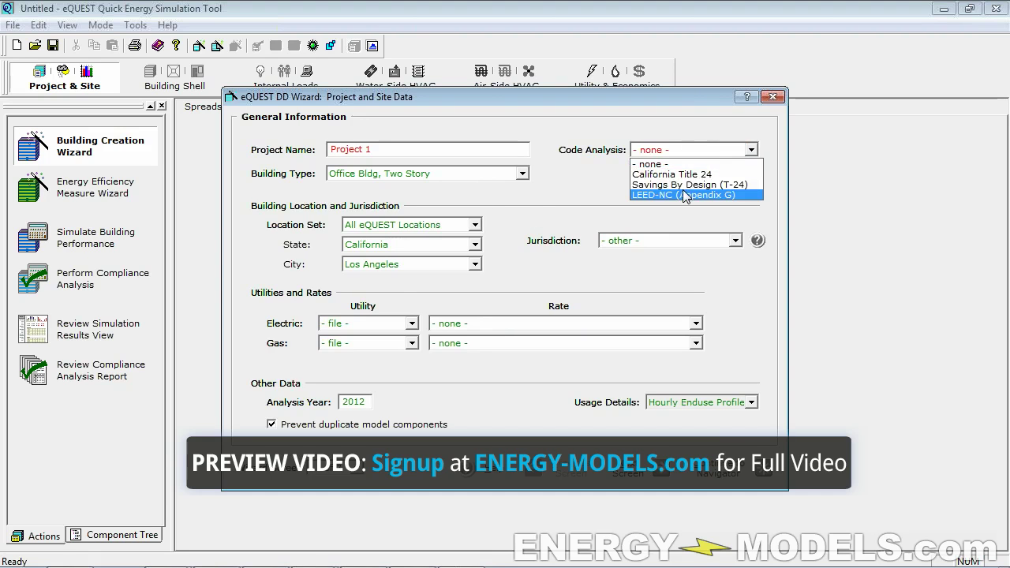
left_click(564, 205)
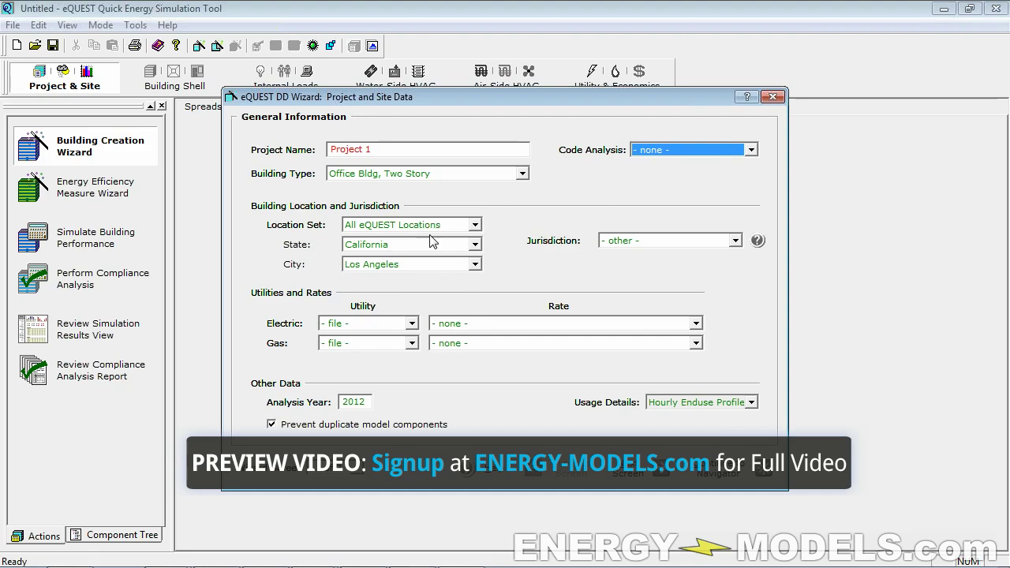
left_click(411, 323)
Set both the Electric and Gas Utility to '- custom -', keeping Code Analysis at none.
left_click(431, 292)
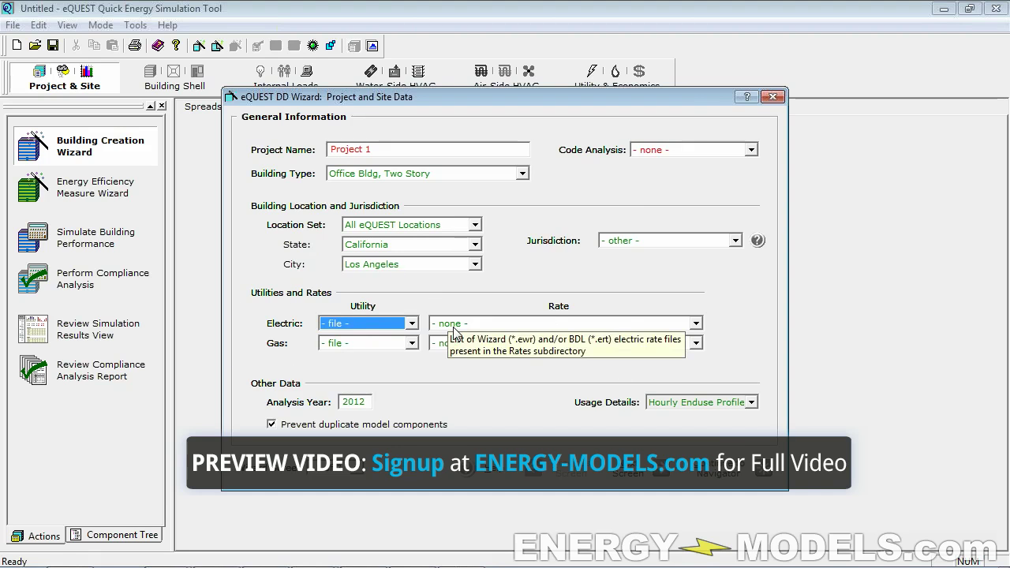
left_click(410, 324)
left_click(387, 374)
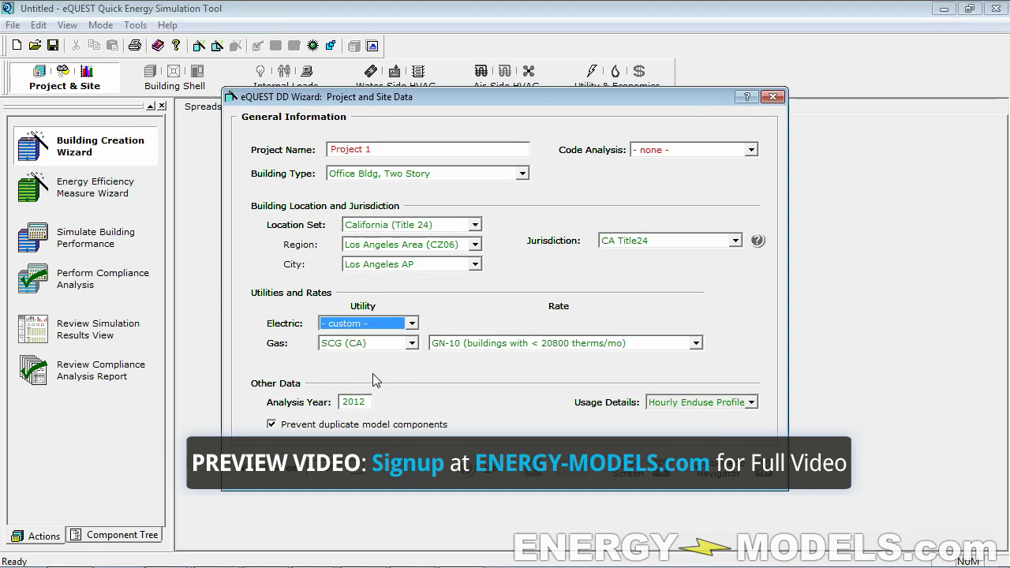
left_click(390, 346)
left_click(373, 395)
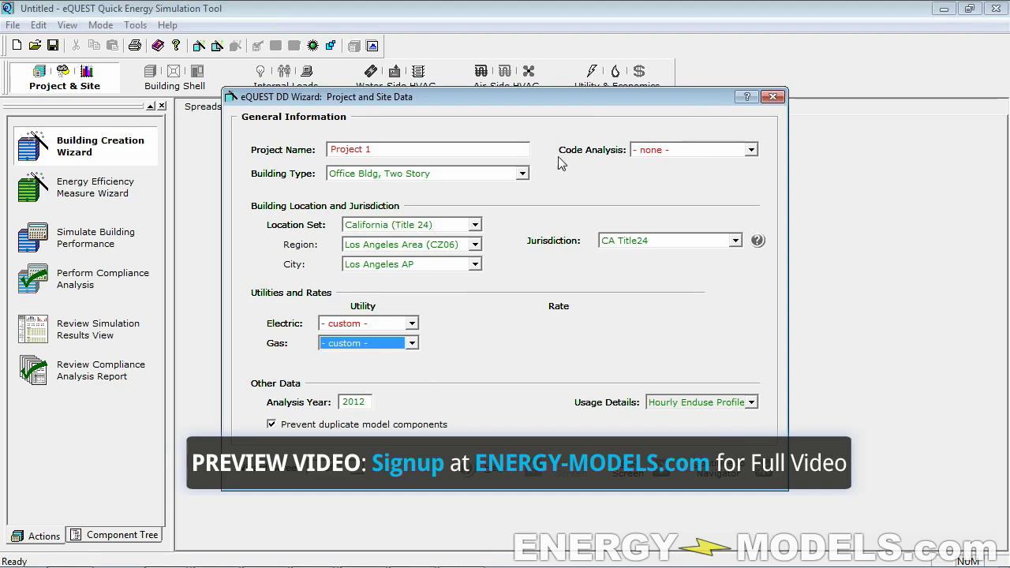
left_click(667, 150)
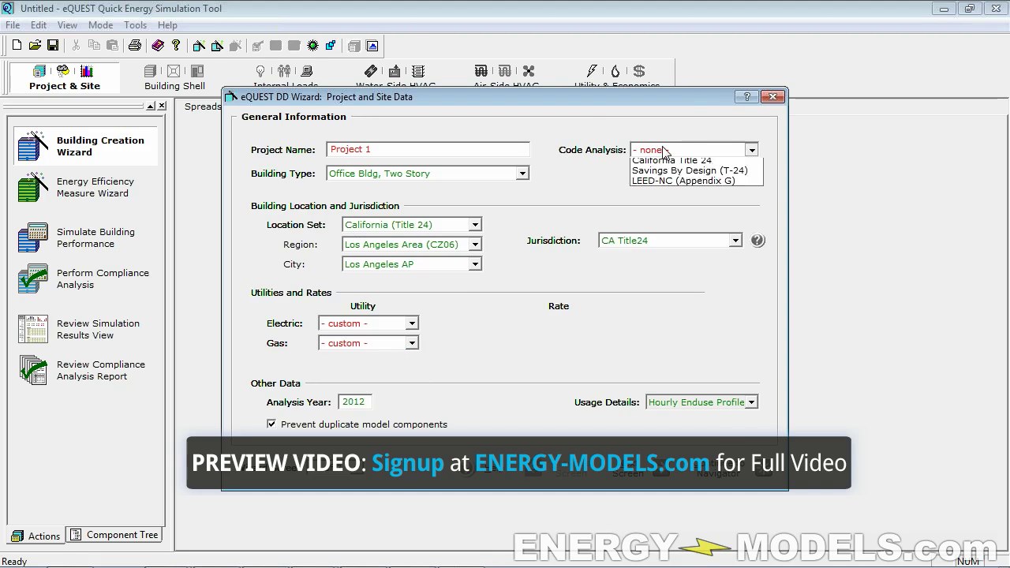
left_click(577, 204)
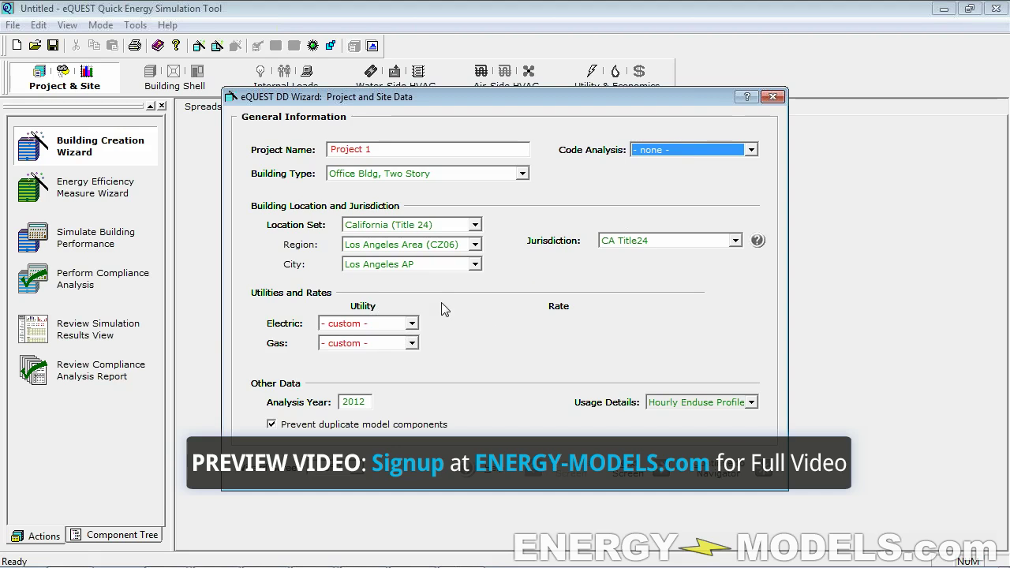
left_click(344, 325)
left_click(344, 324)
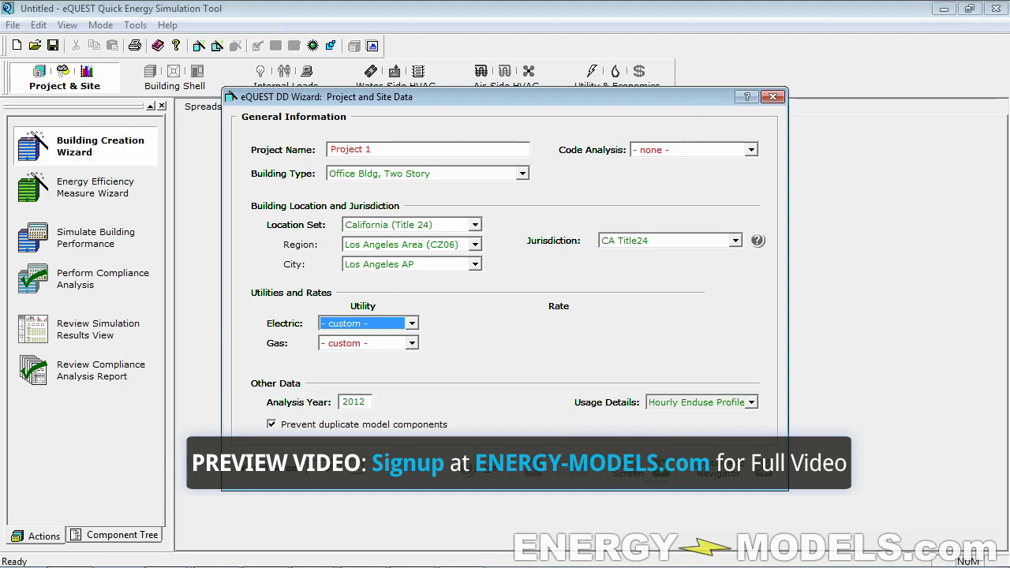
On Season Definitions, try two seasons, then keep one Entire Year season.
left_click(661, 473)
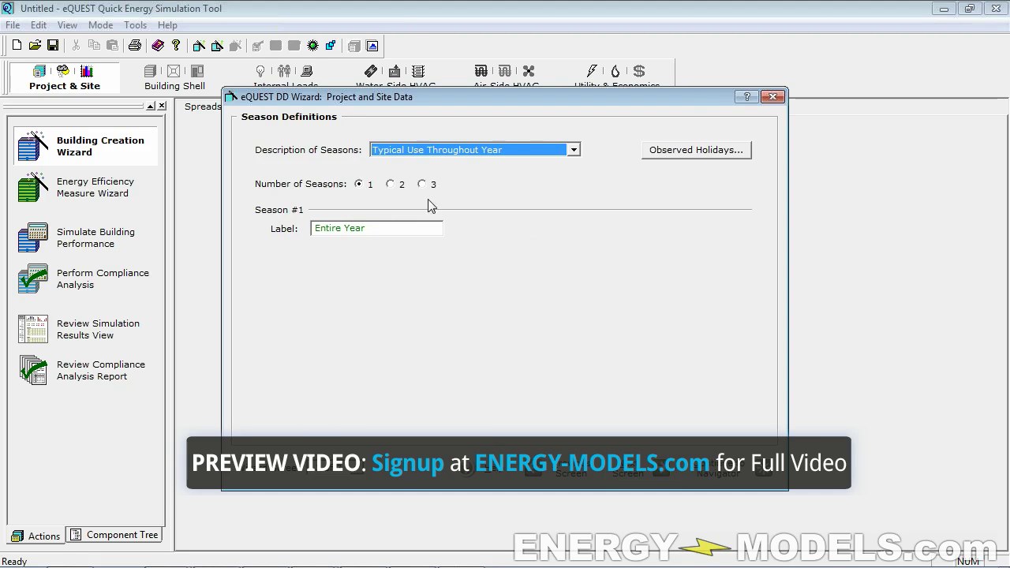
left_click(390, 184)
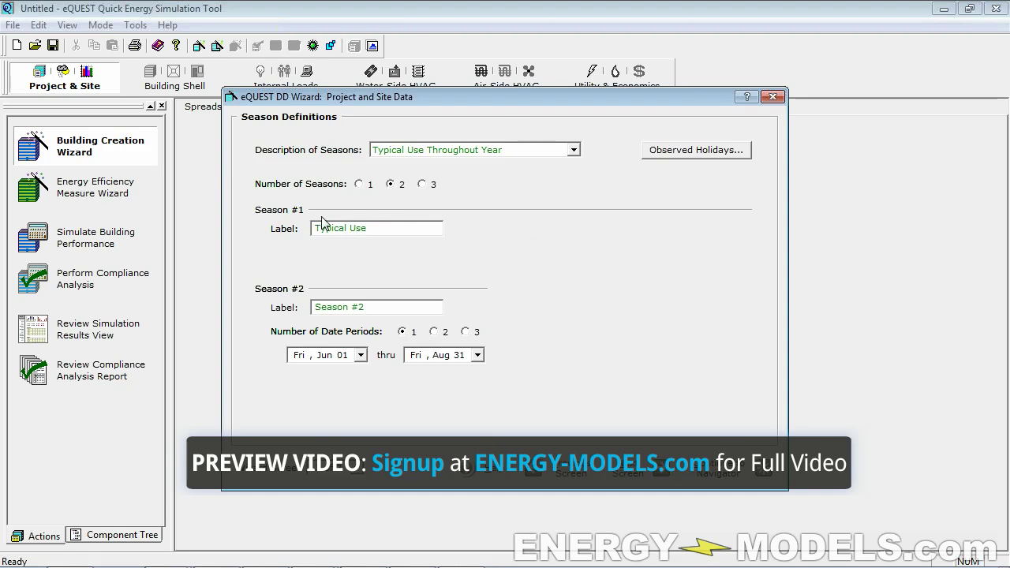
left_click(360, 183)
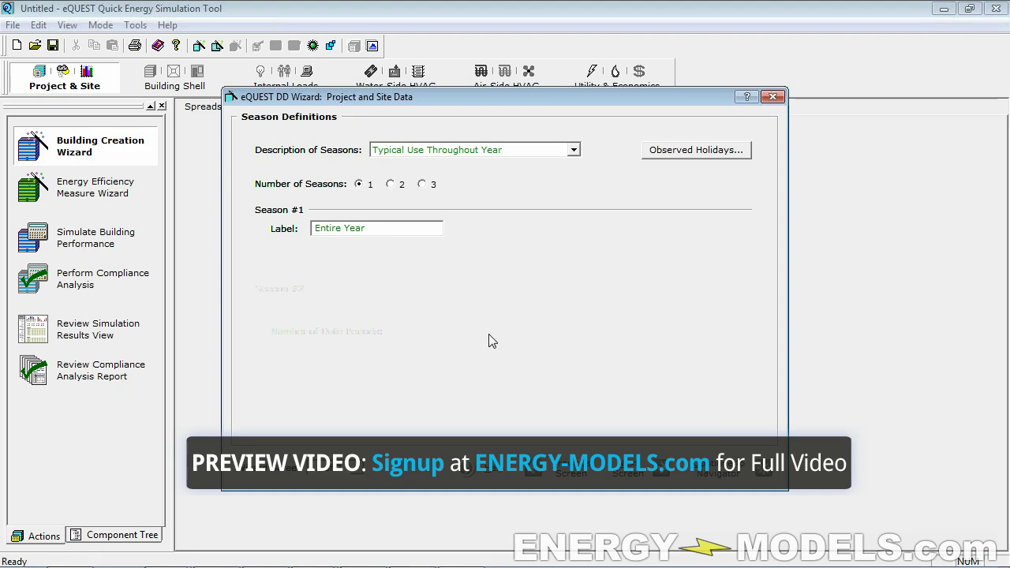
left_click(627, 475)
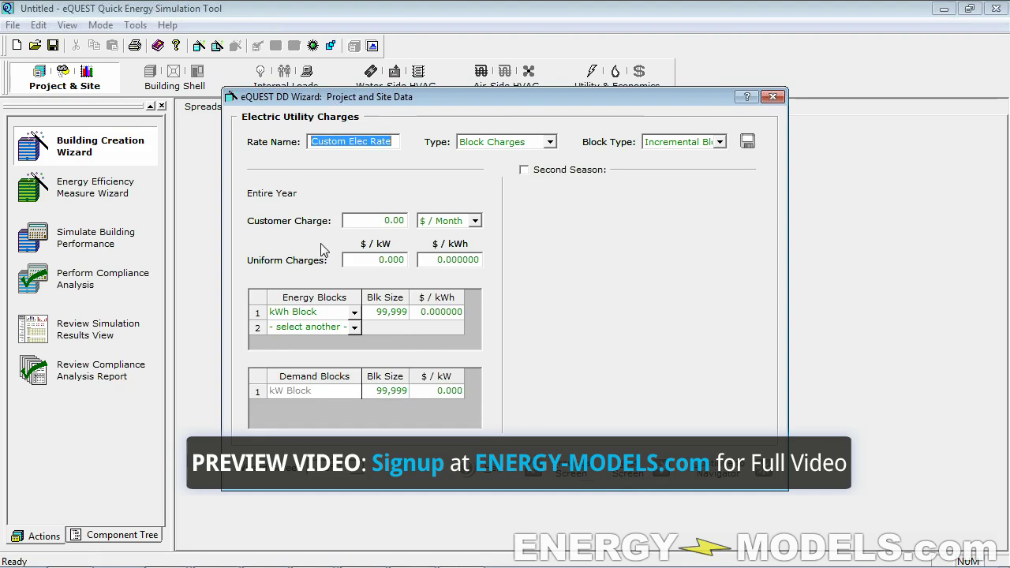
Enter 10 as the uniform $/kW demand charge and clear the $/kWh energy charge.
left_click(372, 259)
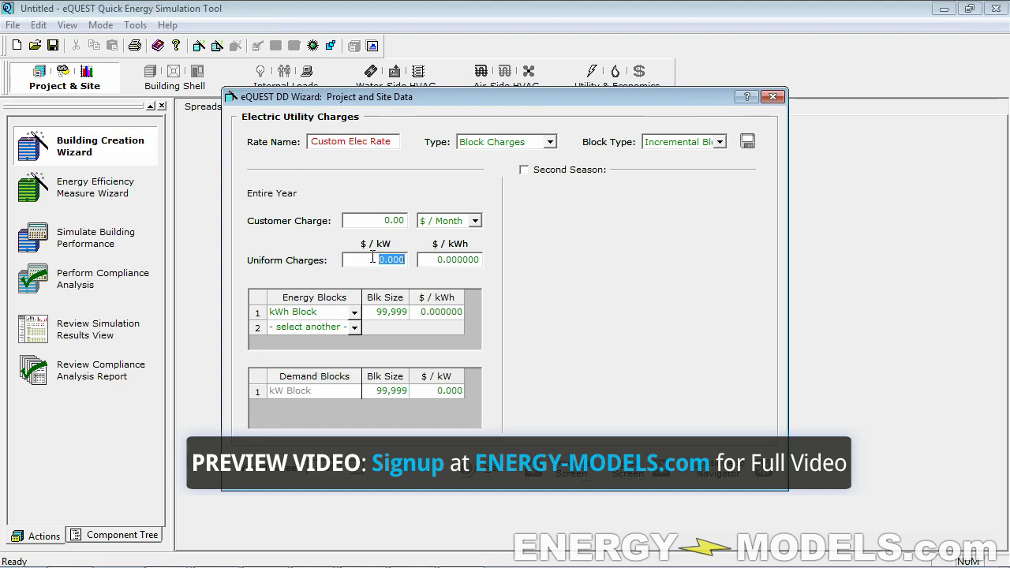
key("Tab")
left_click(367, 260)
left_click_drag(454, 254, 378, 308)
key("shift+End")
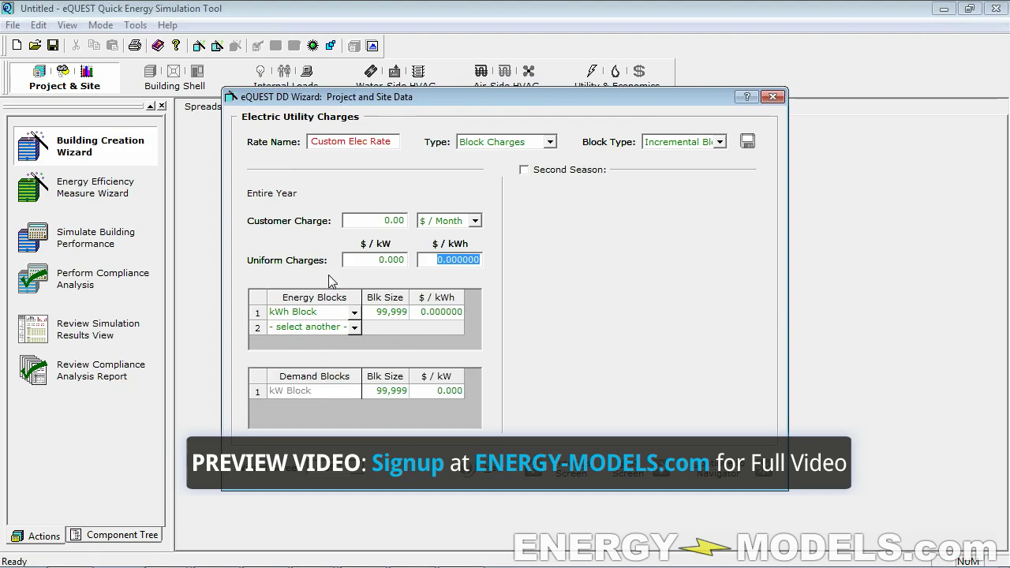
left_click(358, 264)
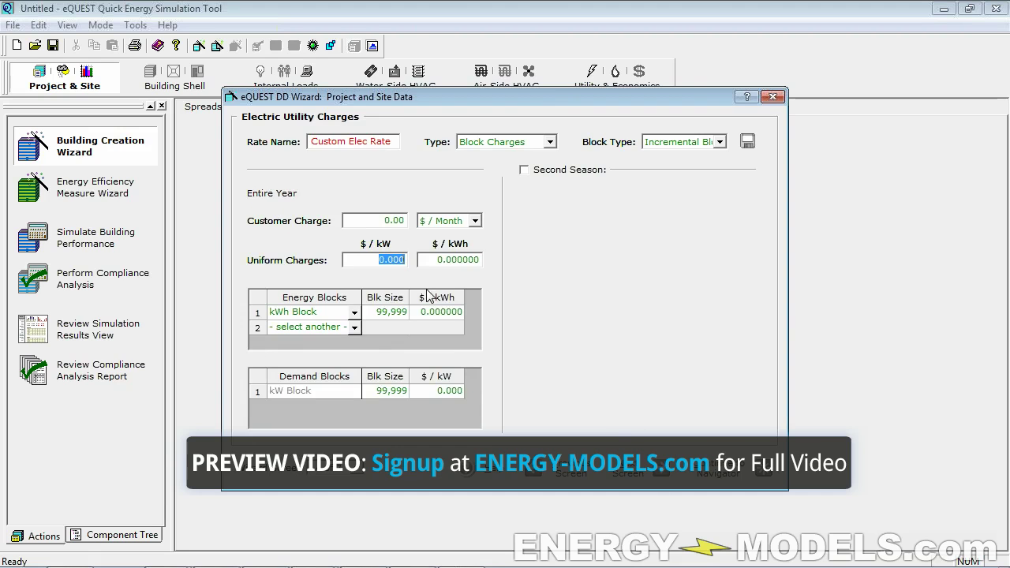
type("10")
left_click(465, 258)
key("BackSpace")
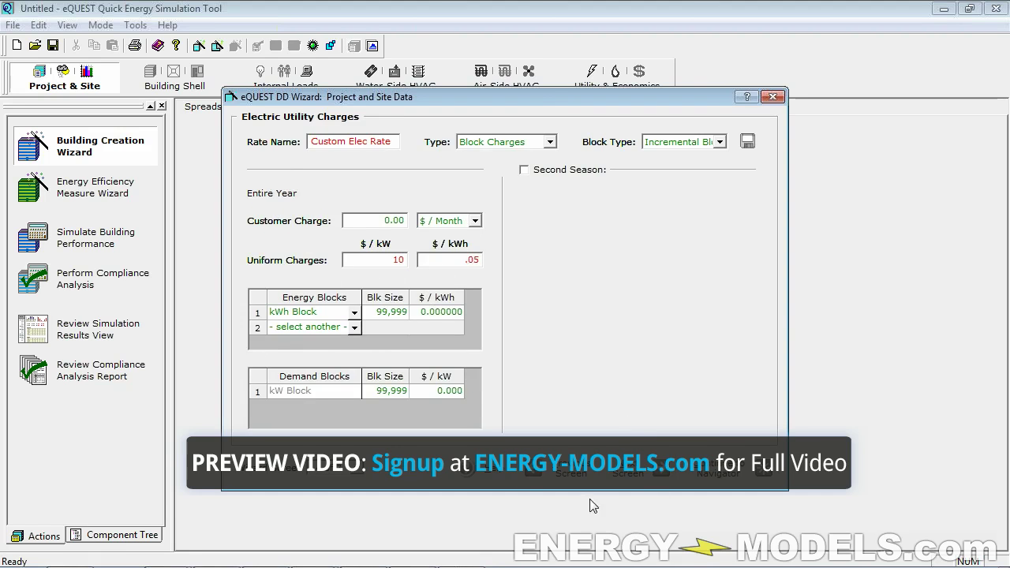
left_click(397, 264)
left_click(462, 262)
left_click(369, 260)
Restore the $/kW charge to its 0.000 default and set the energy charge to .08 $/kWh.
right_click(356, 259)
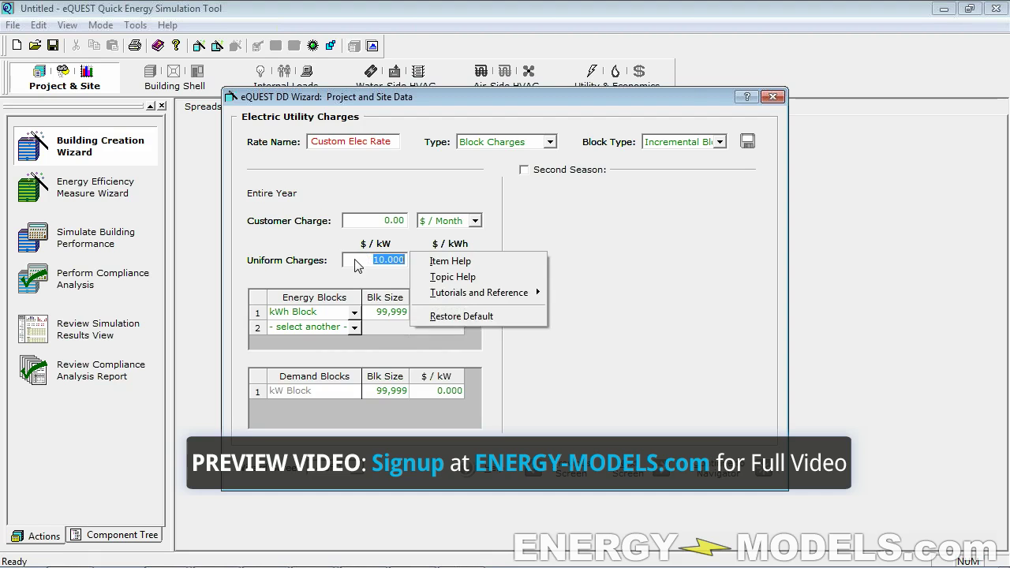
left_click(448, 315)
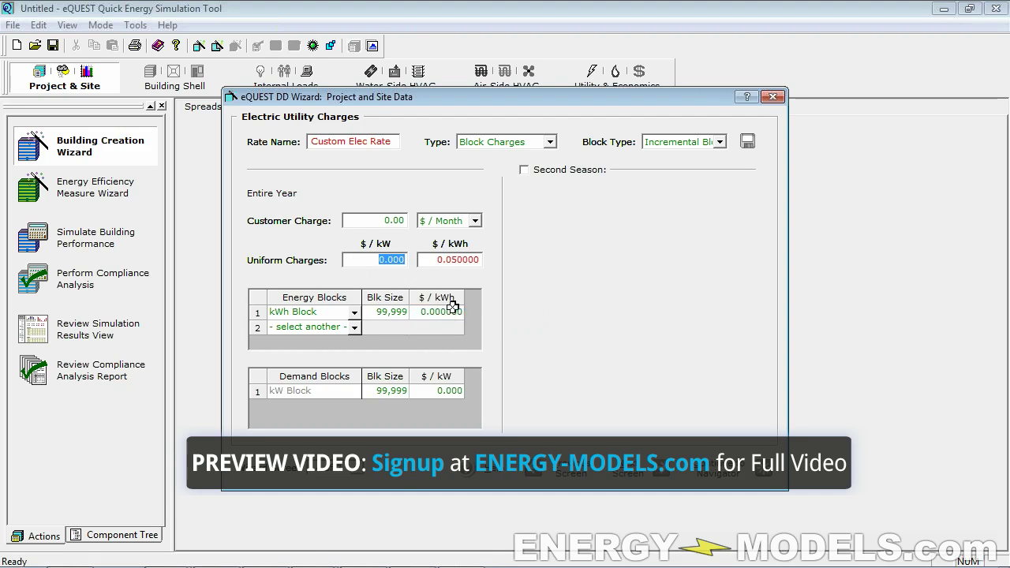
double_click(399, 257)
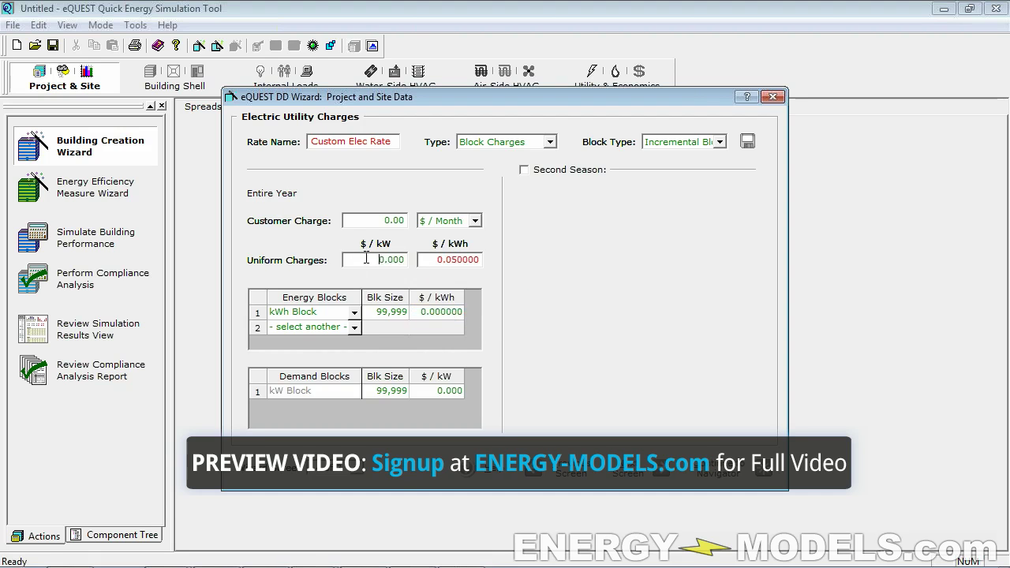
double_click(437, 260)
left_click(465, 261)
left_click(469, 261)
double_click(469, 264)
key("BackSpace")
key("Return")
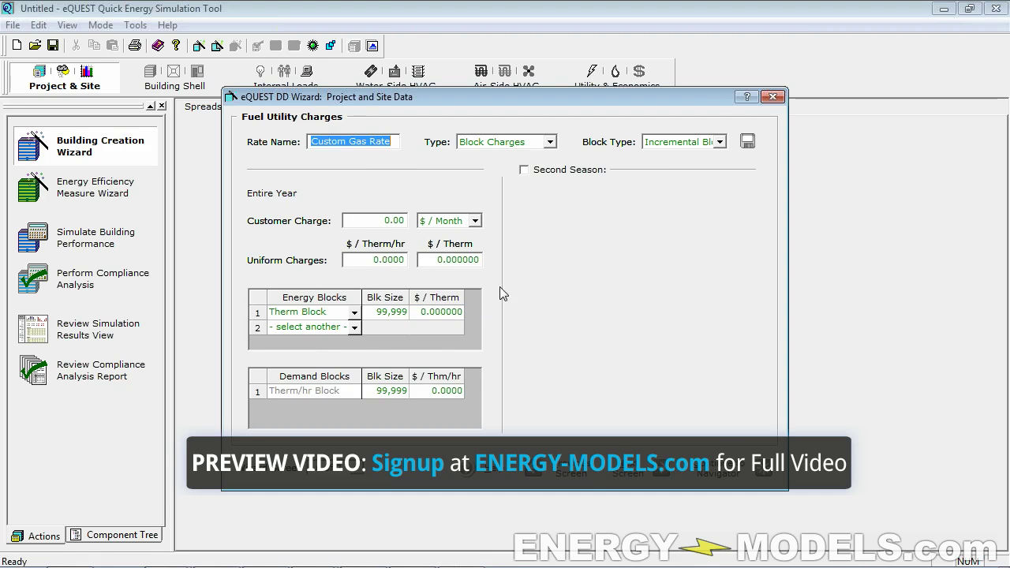
Give Custom Gas Rate a uniform 1.000 $/Therm charge and go to the Project Navigator.
left_click(444, 257)
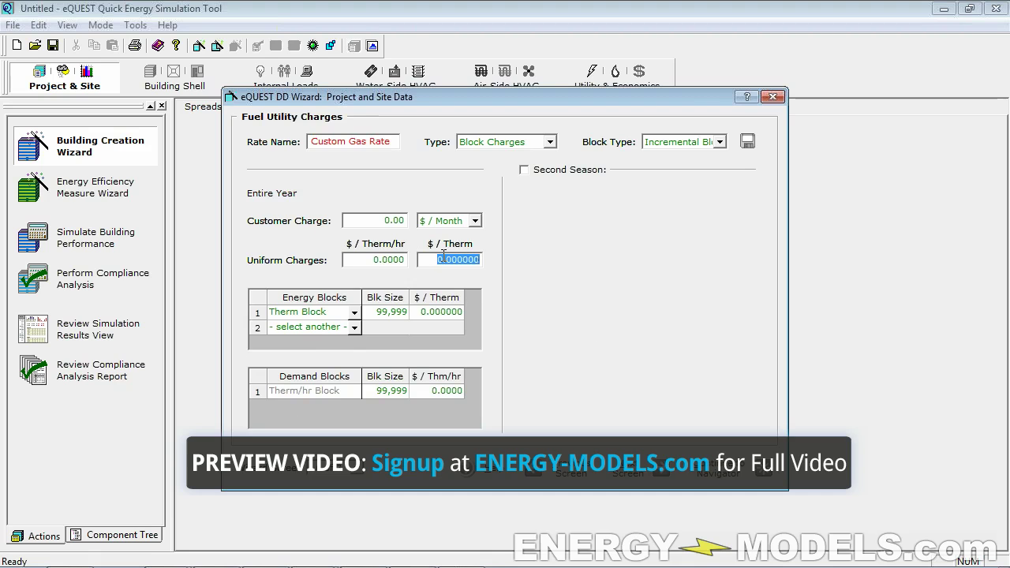
type("1.")
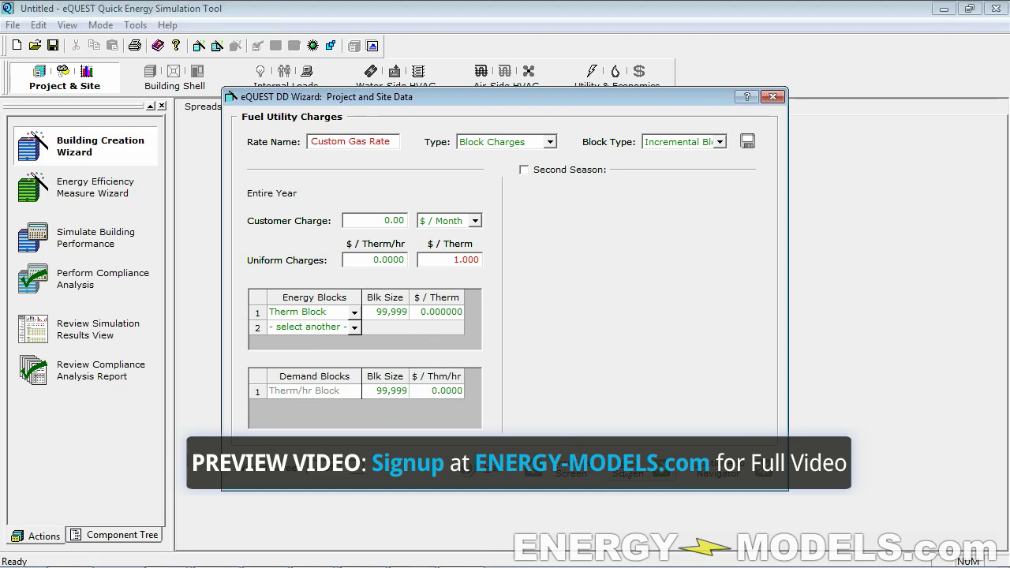
left_click(631, 475)
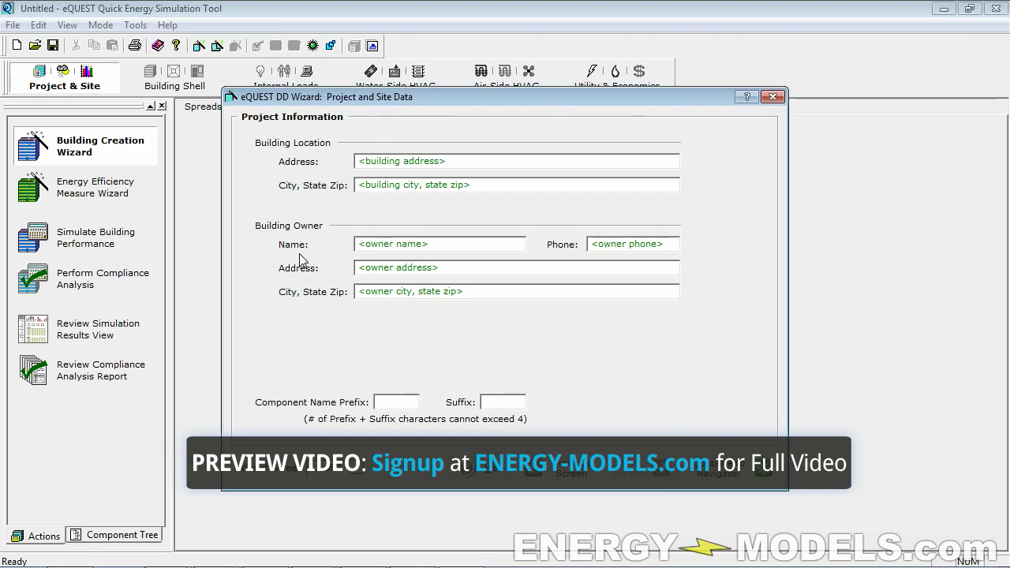
left_click(726, 474)
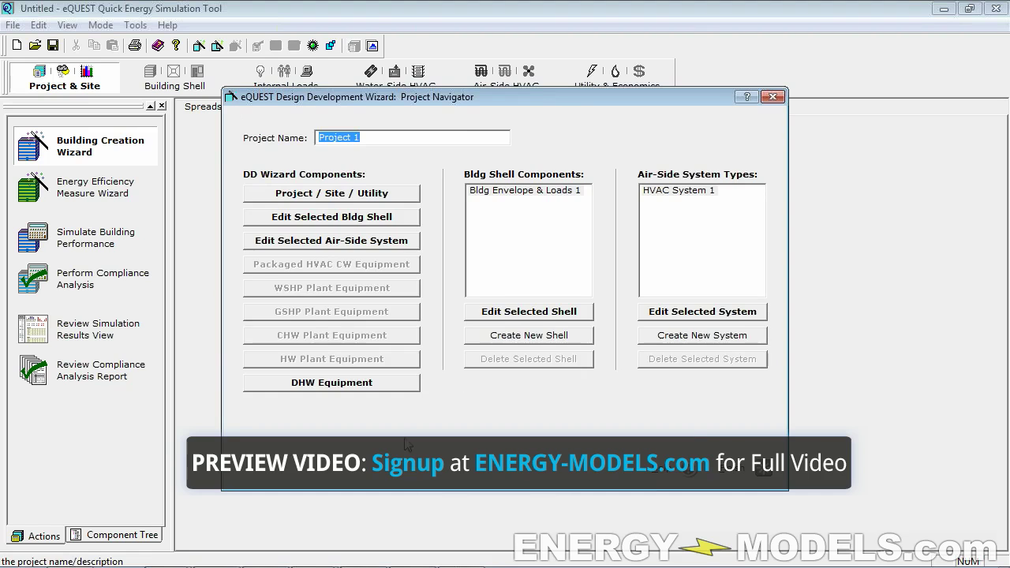
Select Bldg Envelope & Loads 1 and HVAC System 1 in the navigator, then close the wizard.
left_click_drag(539, 96, 401, 95)
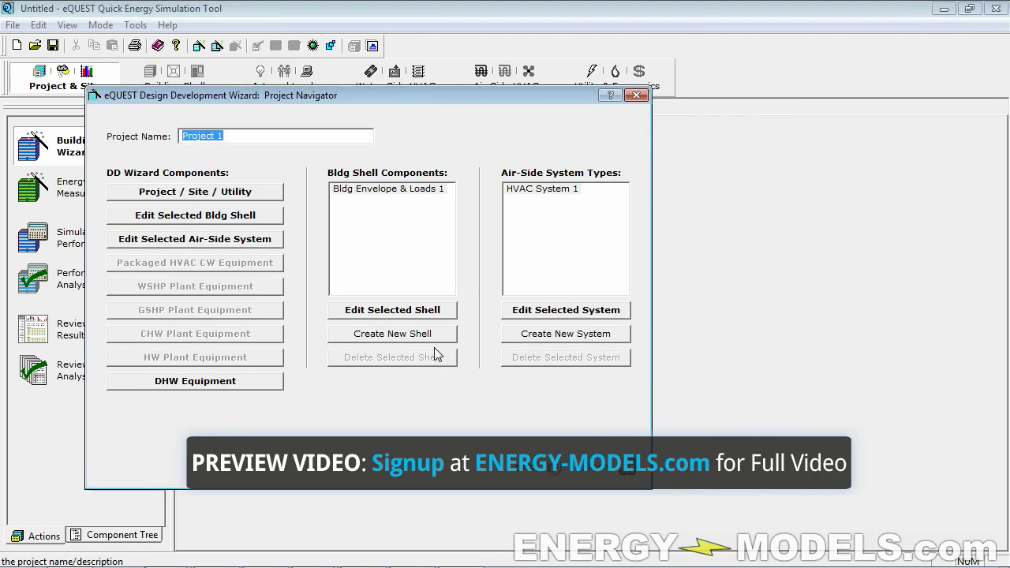
left_click(394, 191)
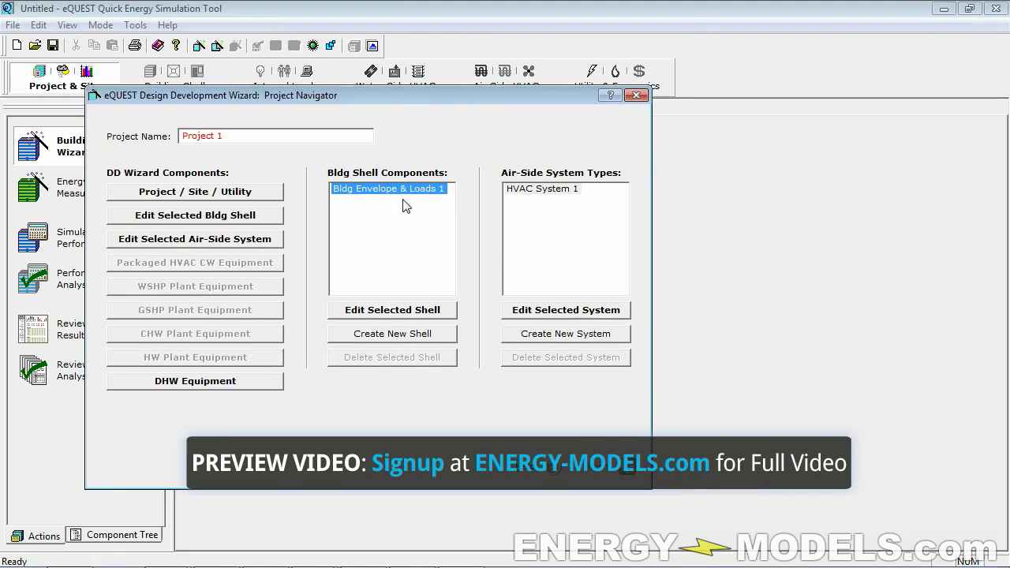
left_click(543, 194)
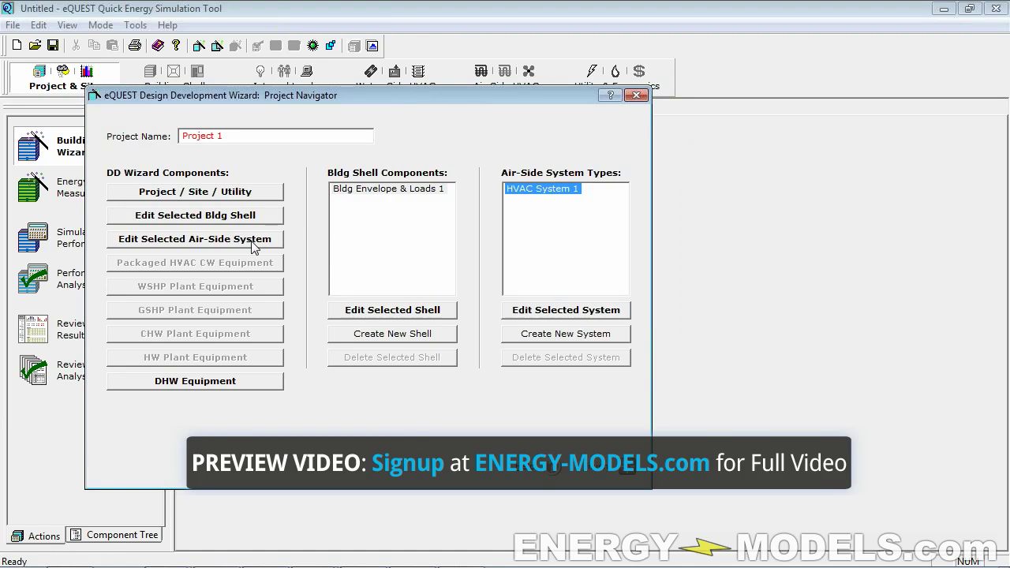
left_click(636, 94)
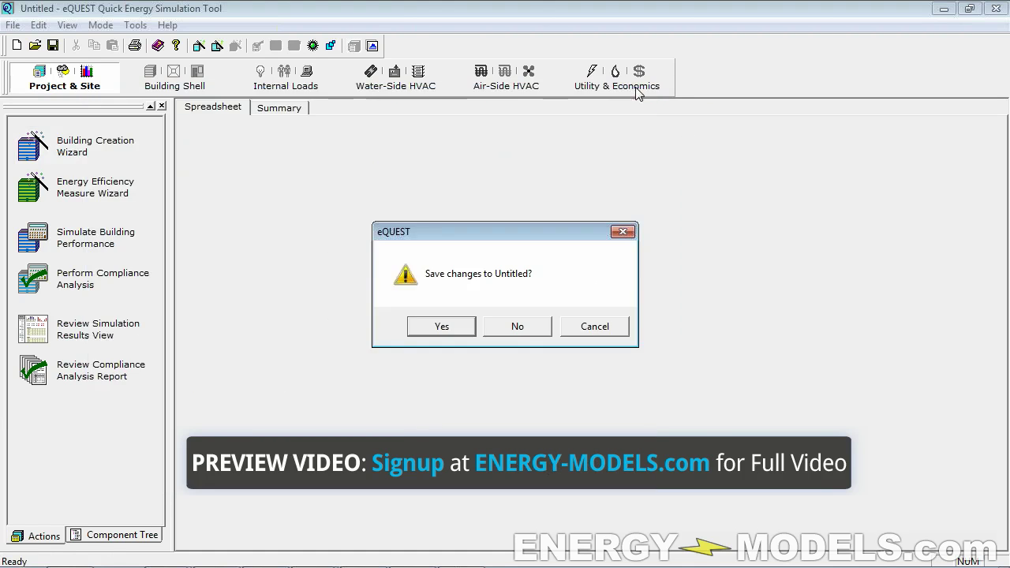
Decline saving Untitled and open Sample Office.pd2 from eQUEST 3-64 Projects > Sample Office.
left_click(514, 325)
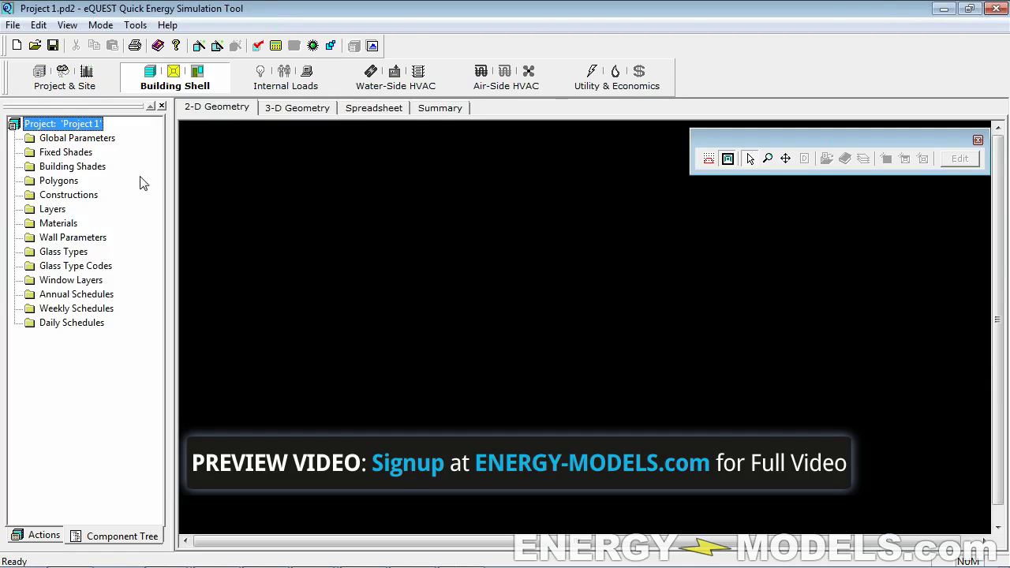
left_click(14, 26)
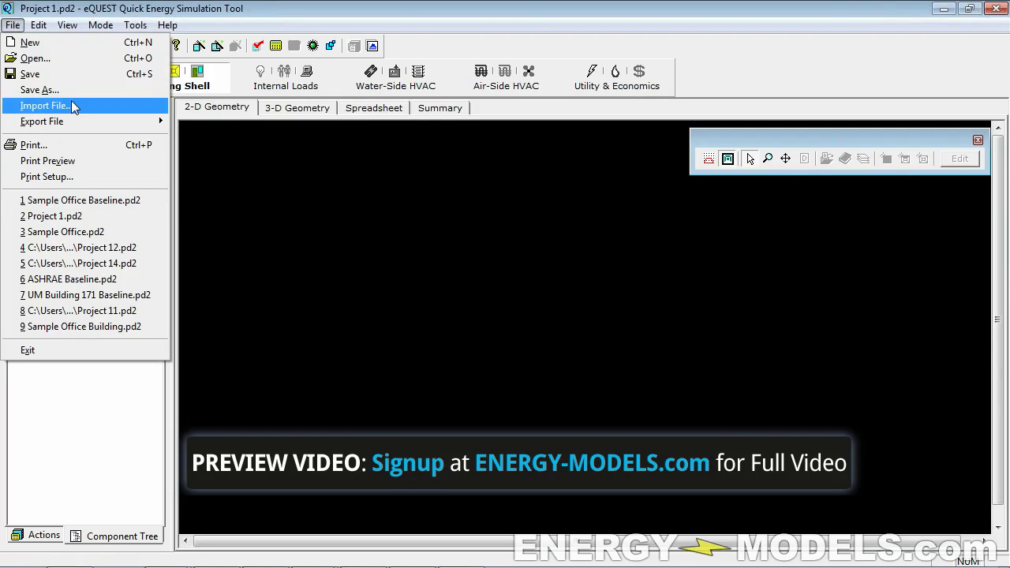
left_click(70, 59)
left_click_drag(474, 96, 345, 95)
left_click(509, 119)
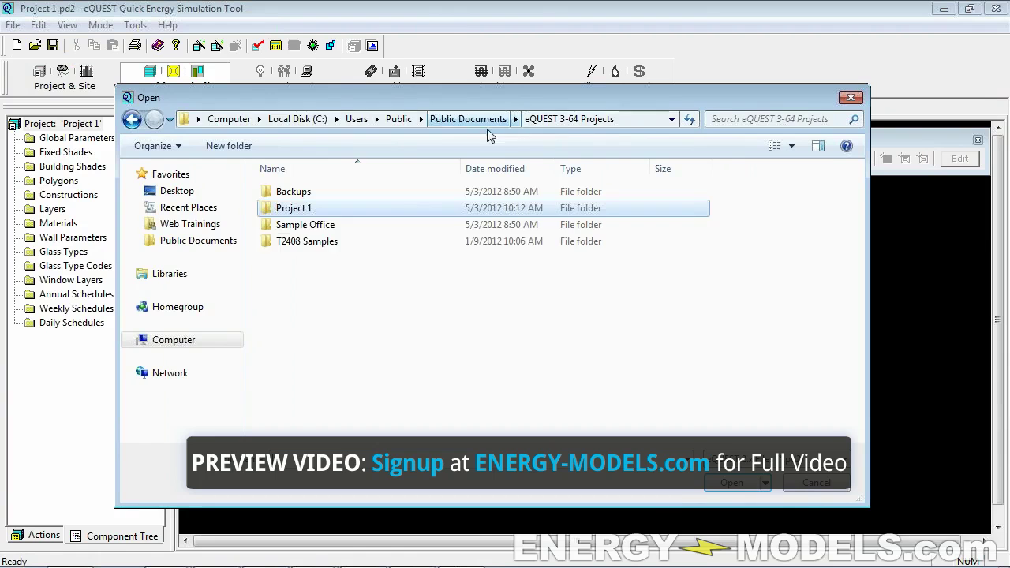
left_click(305, 224)
double_click(304, 225)
left_click(306, 196)
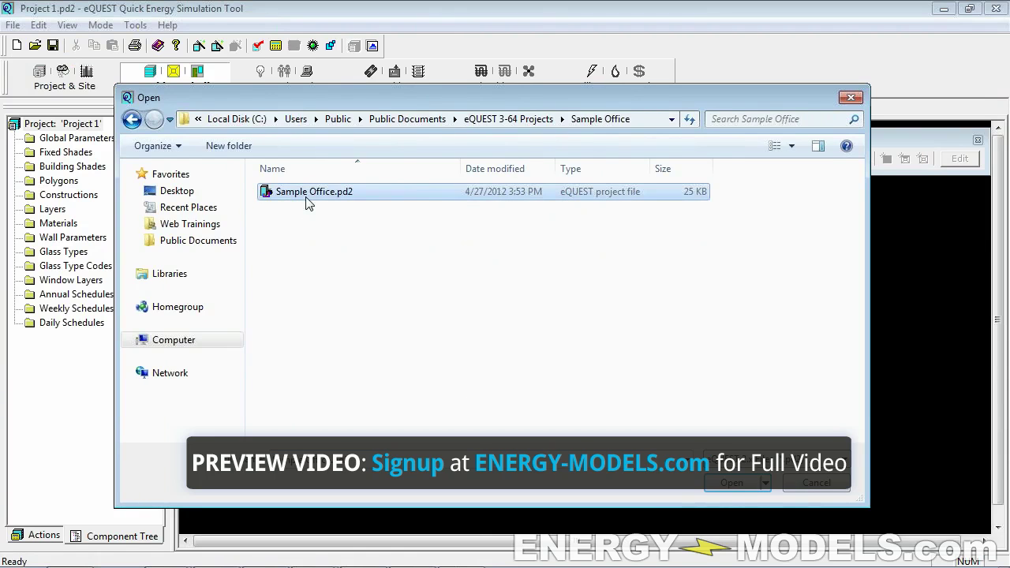
left_click(755, 484)
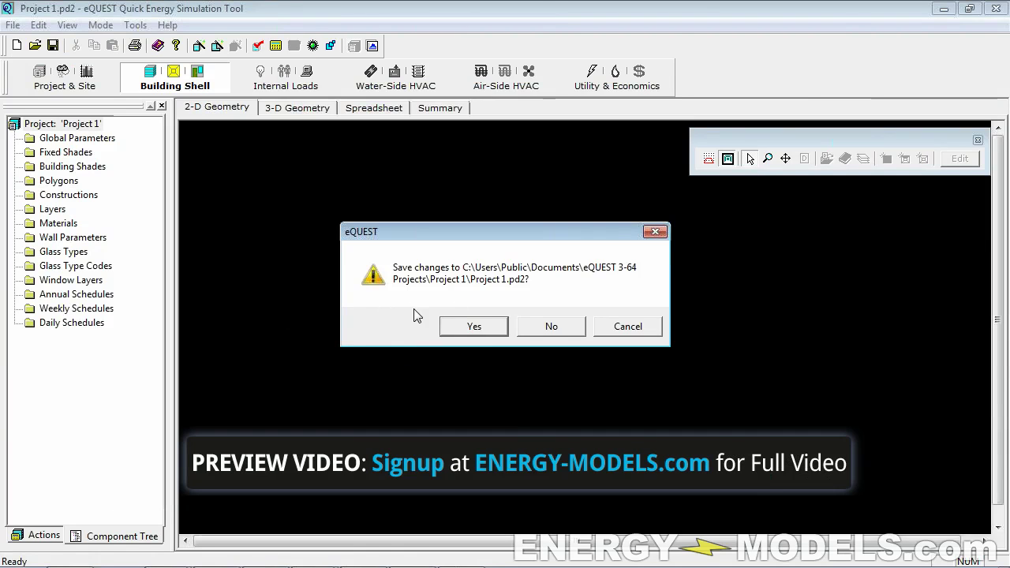
Save Project 1 and skip the missing outline.dwg CAD file.
left_click(478, 328)
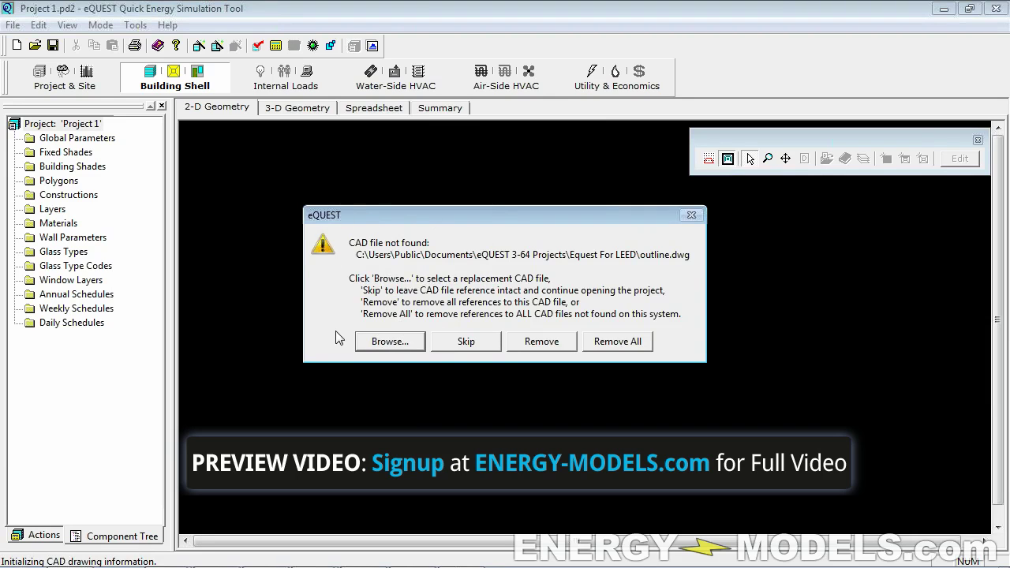
left_click(466, 348)
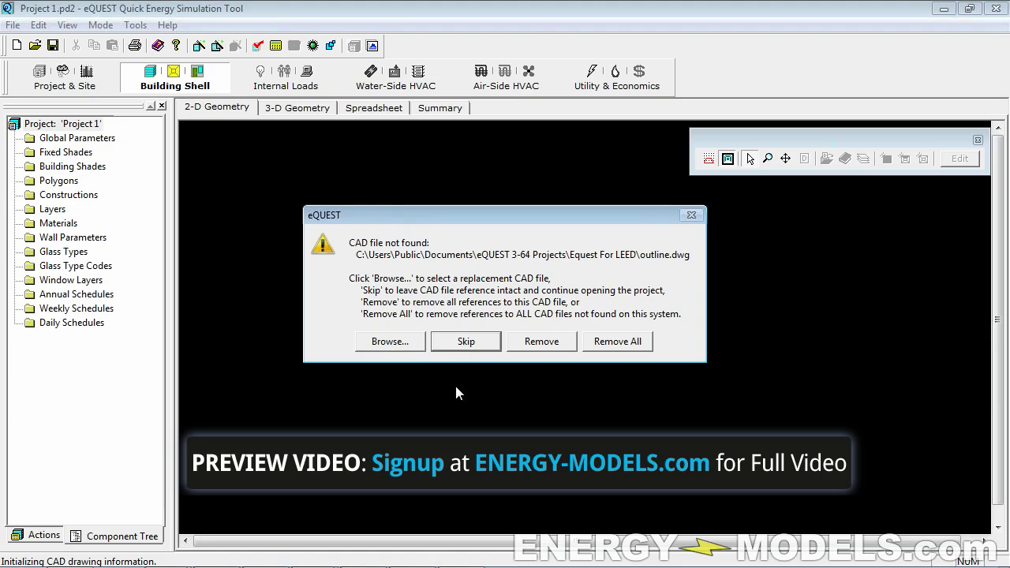
left_click(474, 348)
left_click(467, 341)
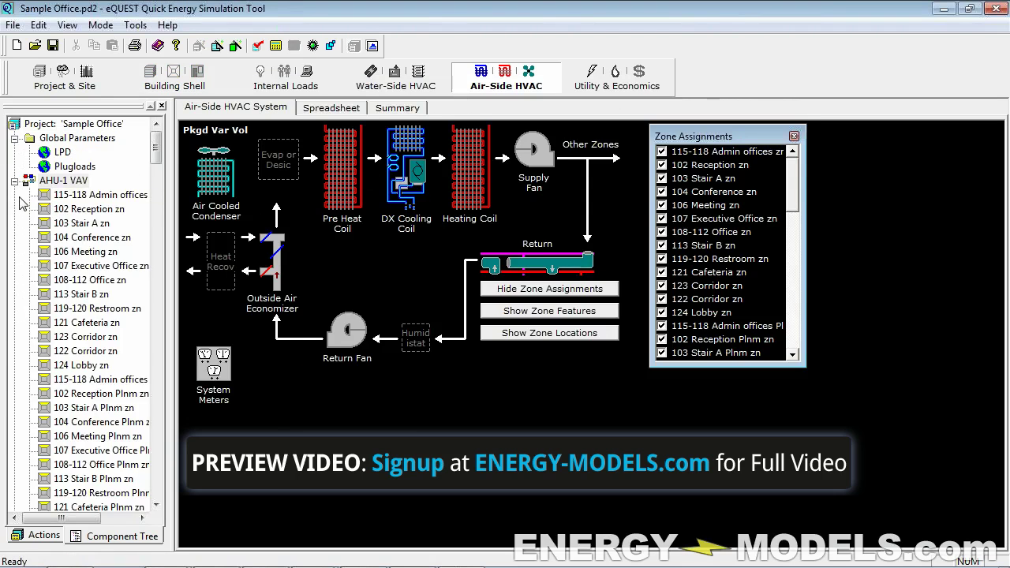
Select the AHU-1 VAV air handler, then switch to the Project & Site view.
left_click(103, 180)
mouse_move(155, 144)
left_mouse_down()
mouse_move(155, 167)
mouse_move(155, 145)
left_mouse_up()
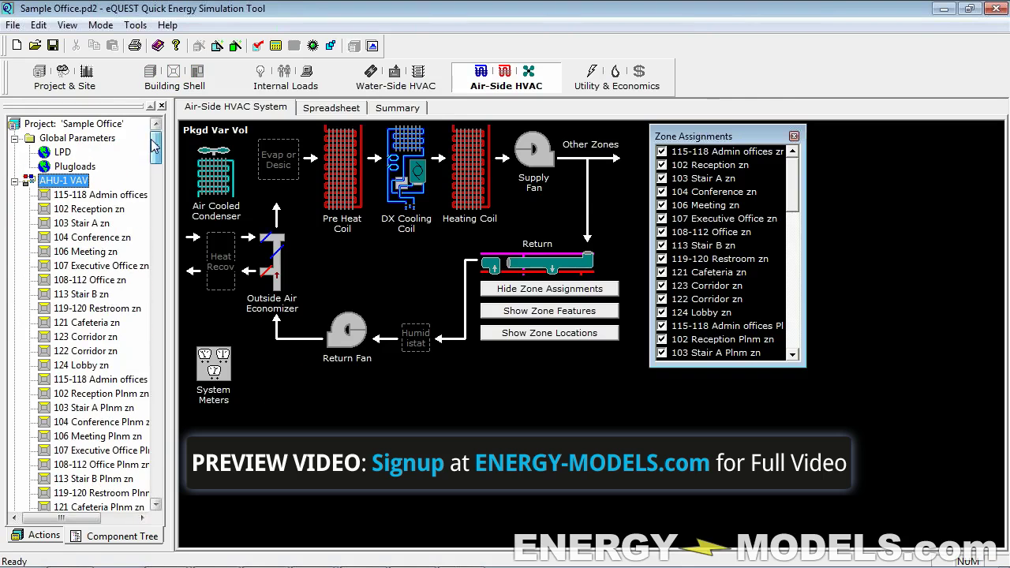
left_click(81, 76)
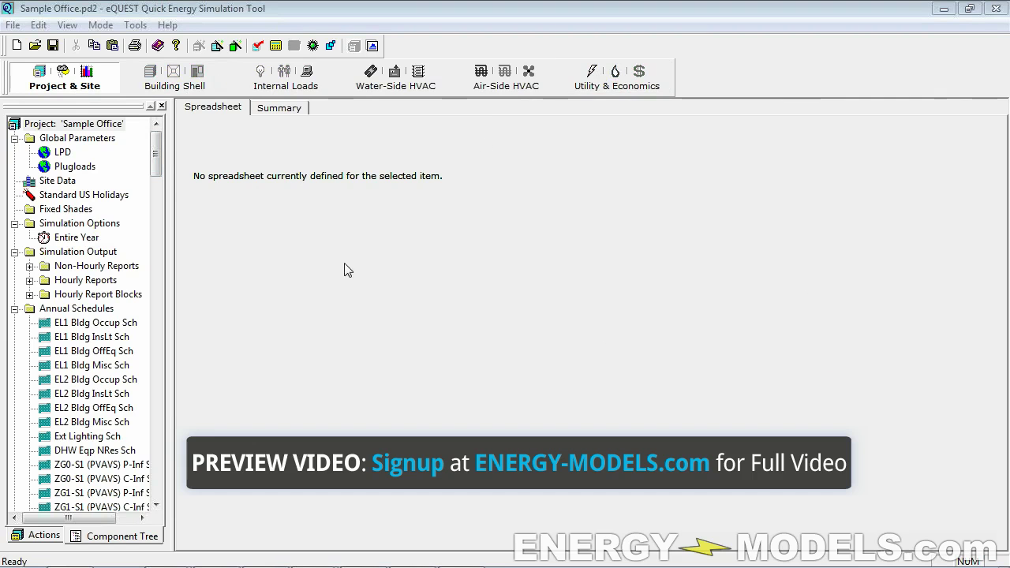
Show the Sample Office building shell as a two-storey 3-D model with windows.
left_click_drag(156, 154, 153, 120)
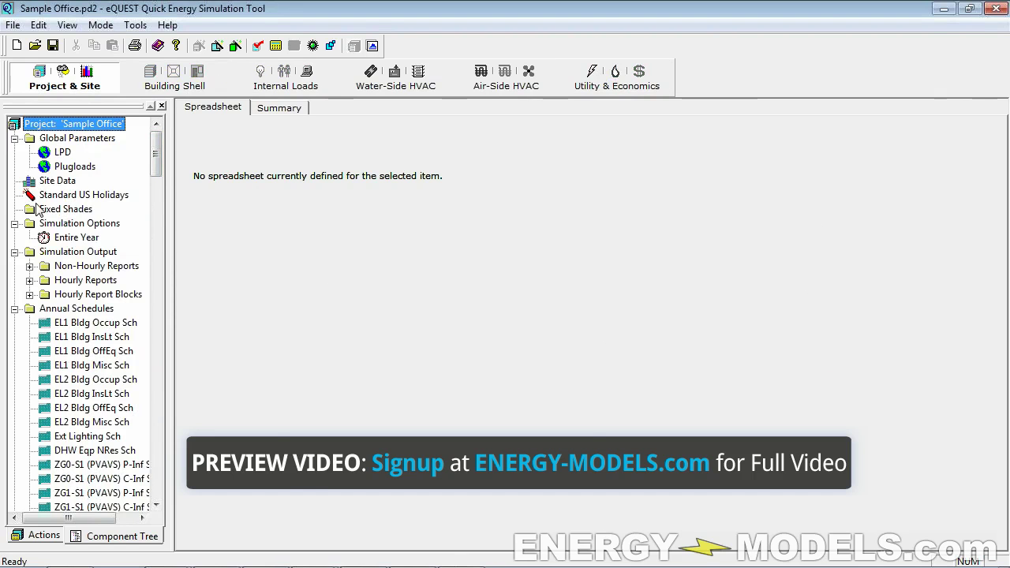
left_click(186, 75)
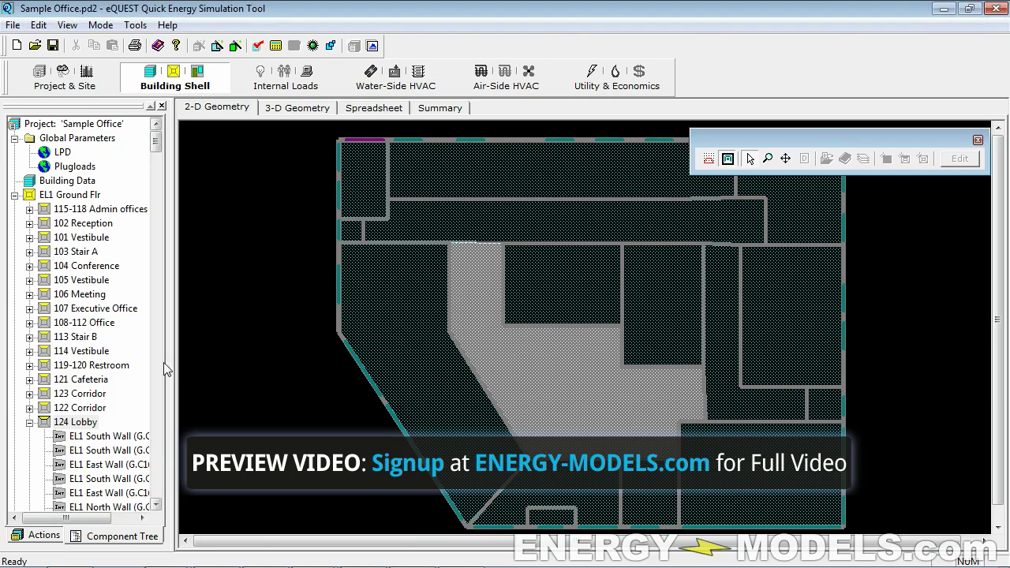
left_click_drag(456, 541, 472, 543)
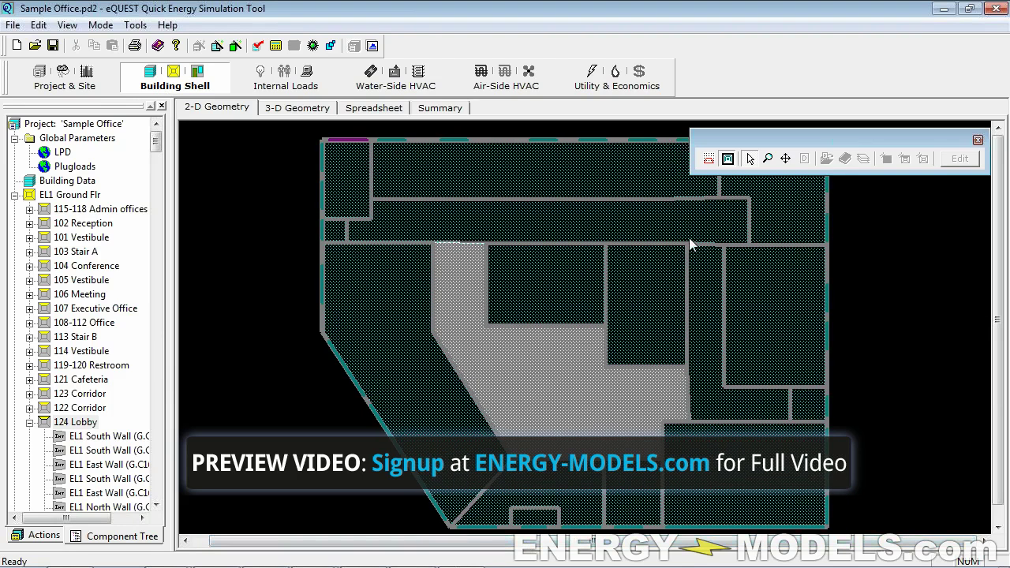
left_click(294, 108)
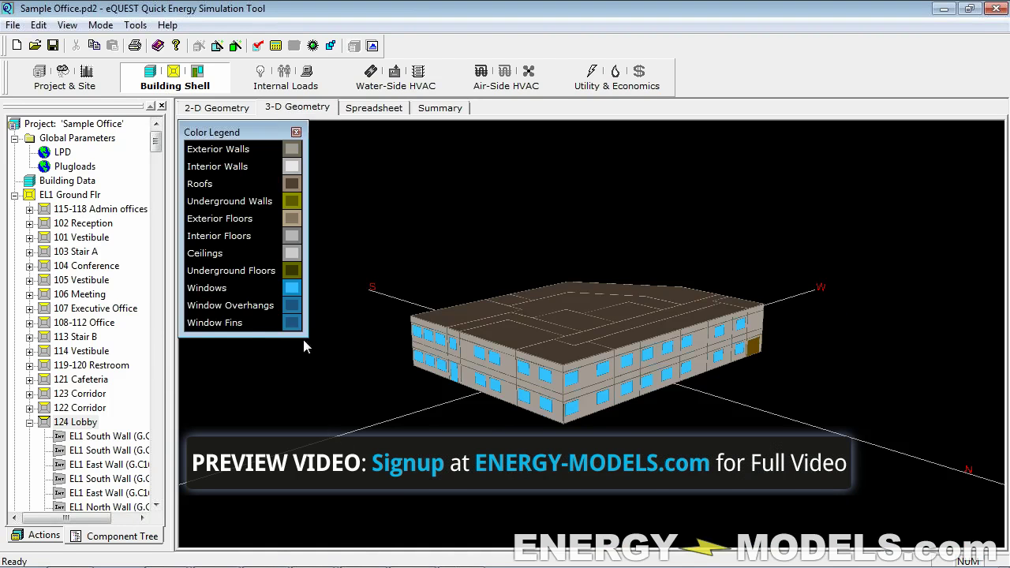
Rotate the Sample Office 3-D model so north faces the back and west the left.
left_click_drag(293, 396, 430, 423)
left_click_drag(562, 445, 545, 443)
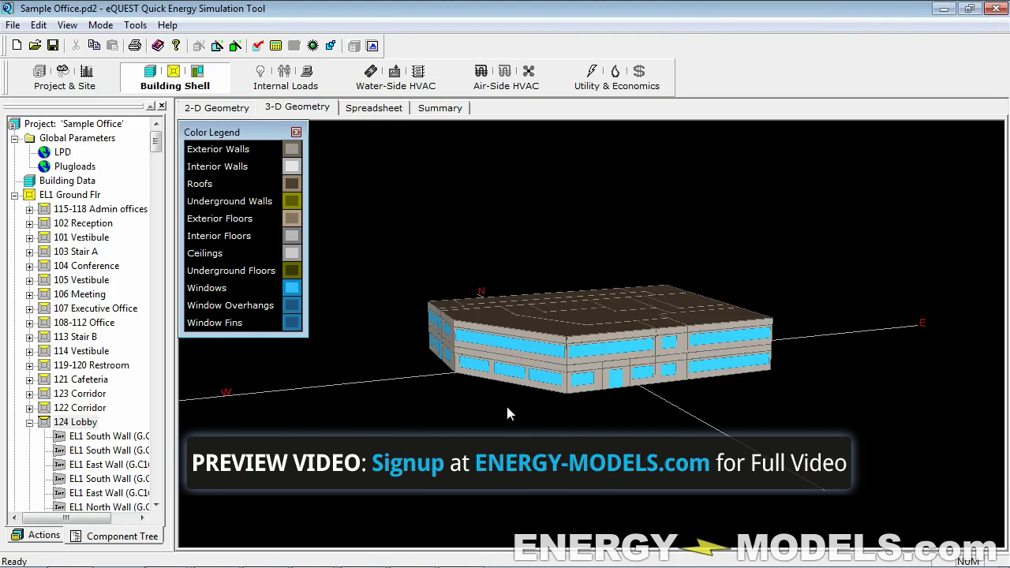